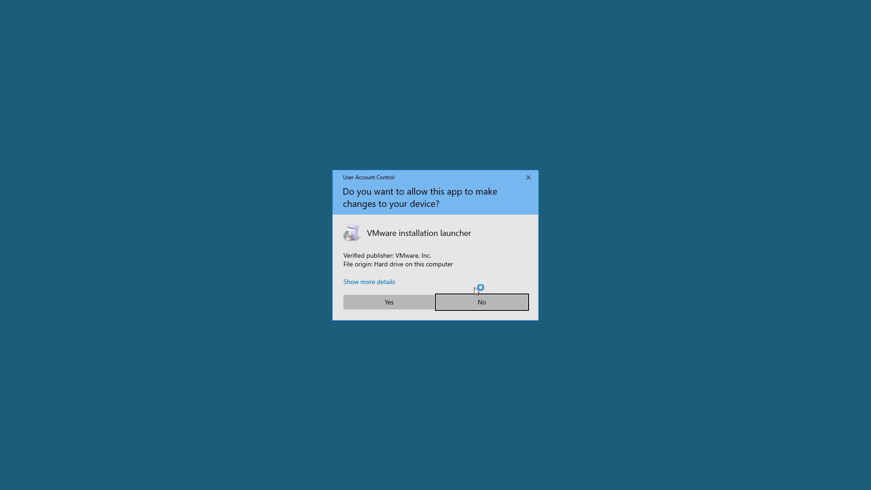
# - Allow the VMware installation launcher to make changes on the User Account Control prompt
pyautogui.click(389, 301)
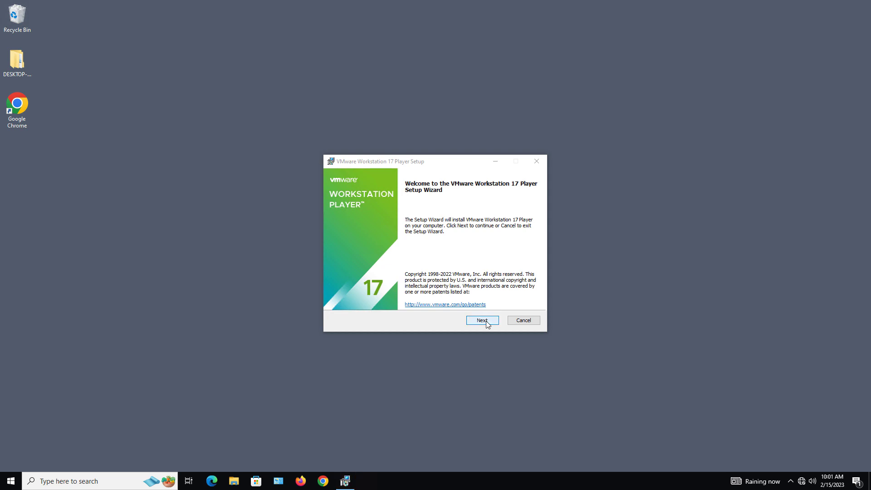
# - Accept the licence agreement and enable the Enhanced Keyboard Driver
pyautogui.click(486, 320)
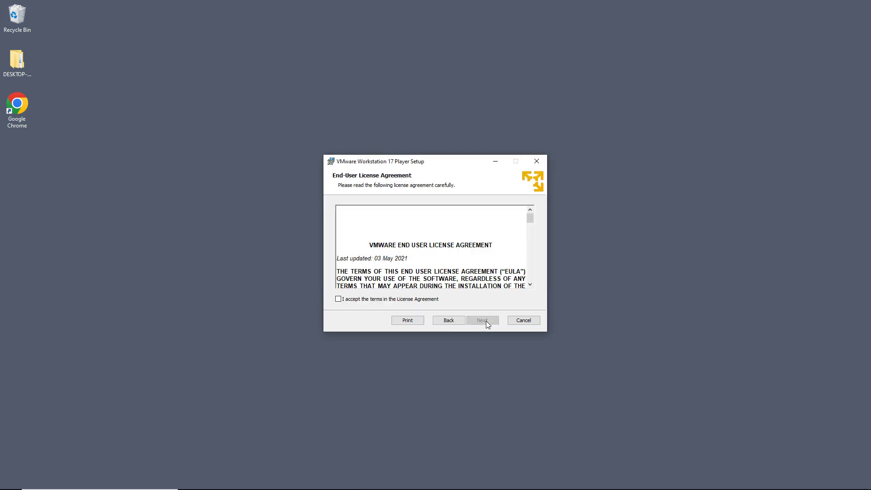
pyautogui.click(411, 300)
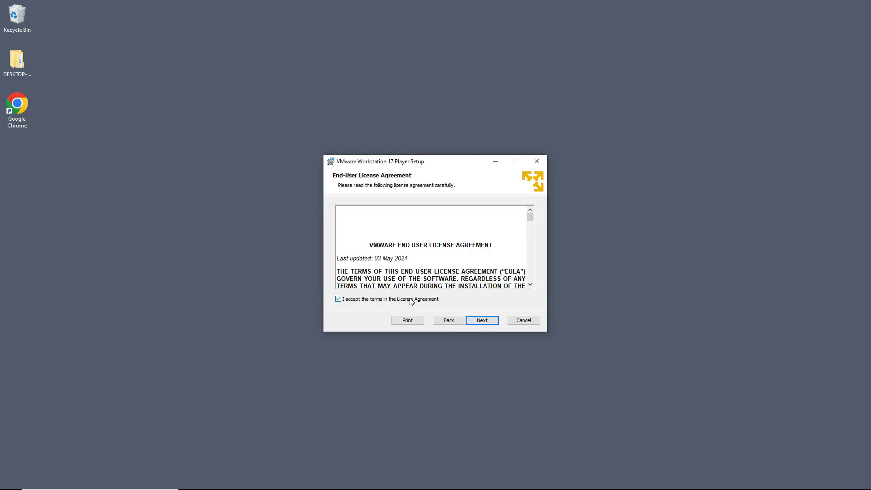
pyautogui.click(482, 320)
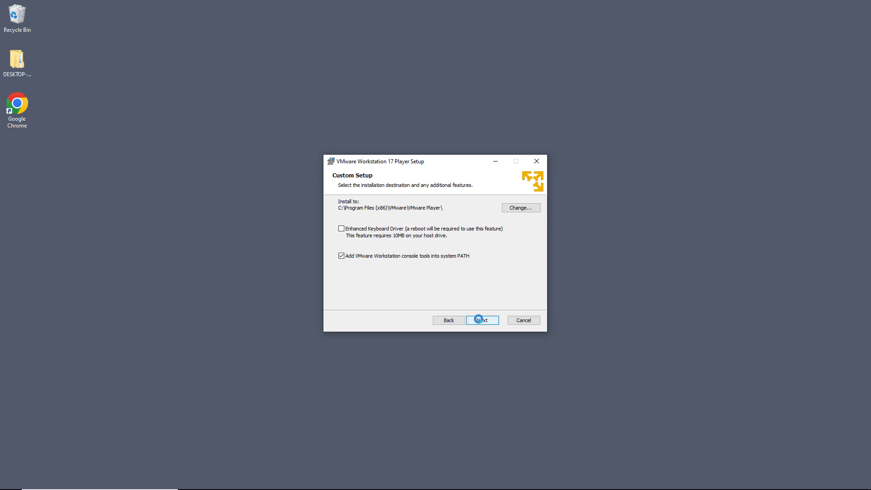
pyautogui.click(341, 229)
pyautogui.click(484, 323)
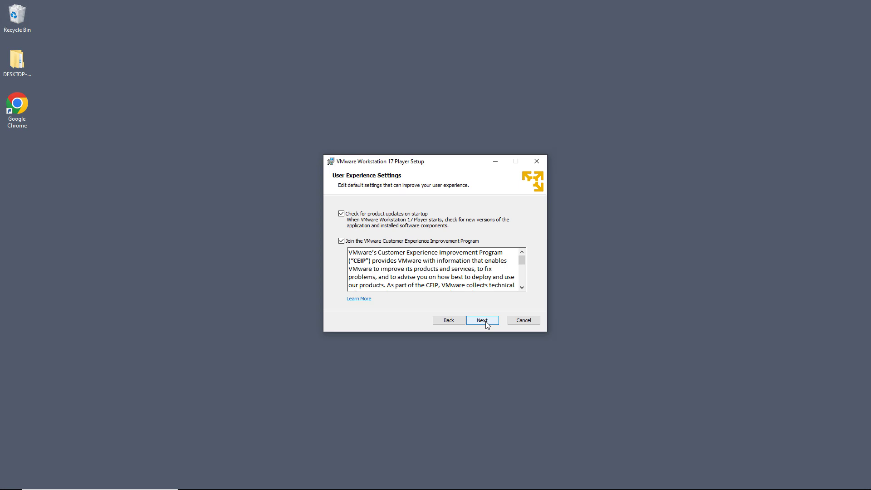
# - Turn off CEIP and startup update checks, keep both shortcuts, and install the Player
pyautogui.click(341, 242)
pyautogui.click(341, 213)
pyautogui.click(488, 320)
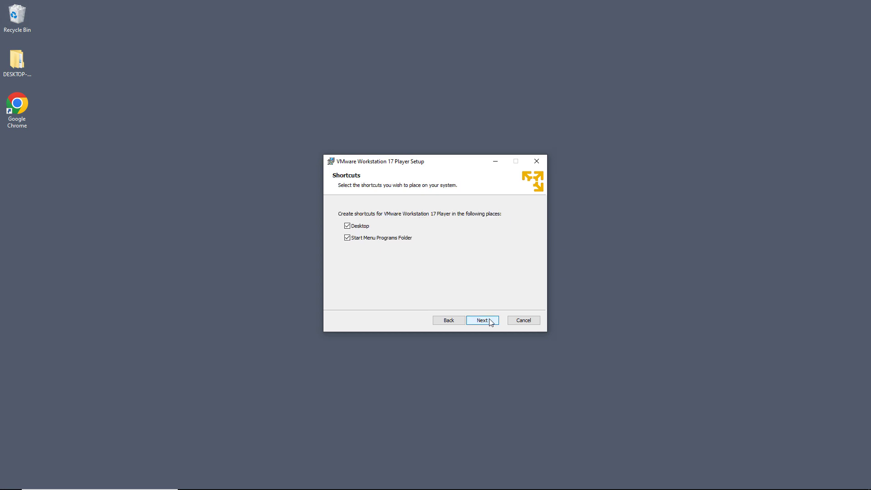
pyautogui.click(482, 320)
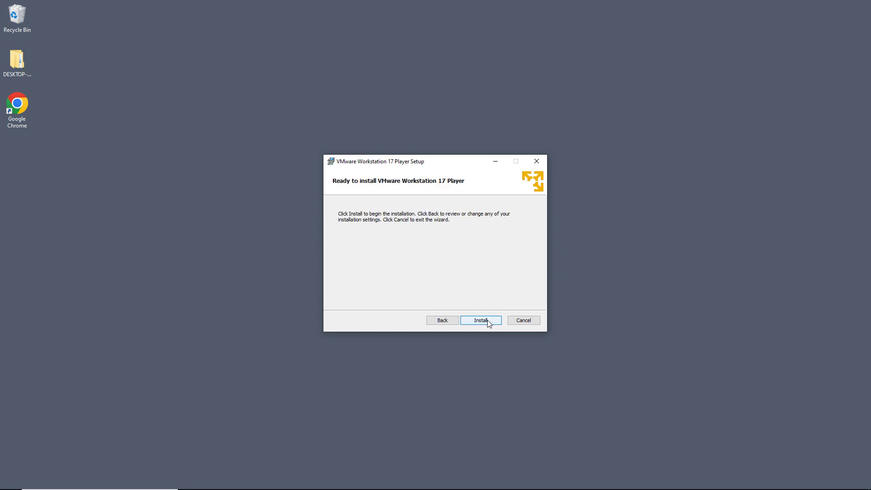
pyautogui.click(481, 320)
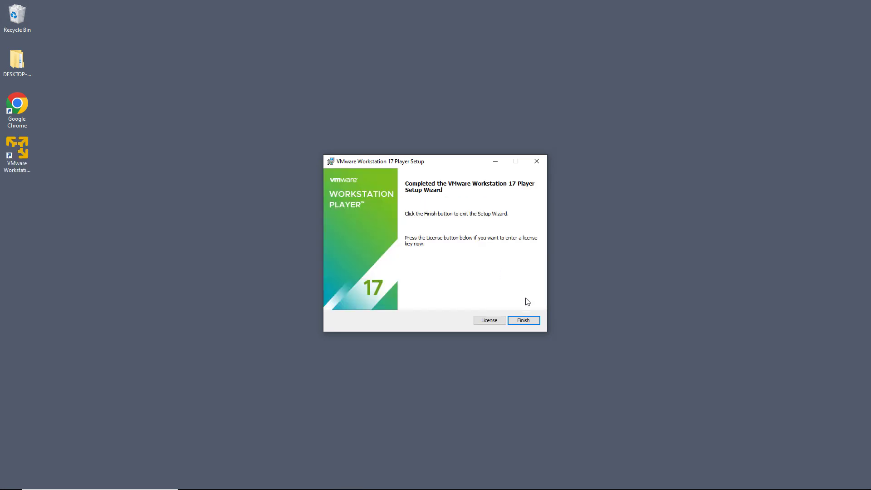
# - Finish setup, restart the computer, and launch Player from its desktop shortcut
pyautogui.click(524, 320)
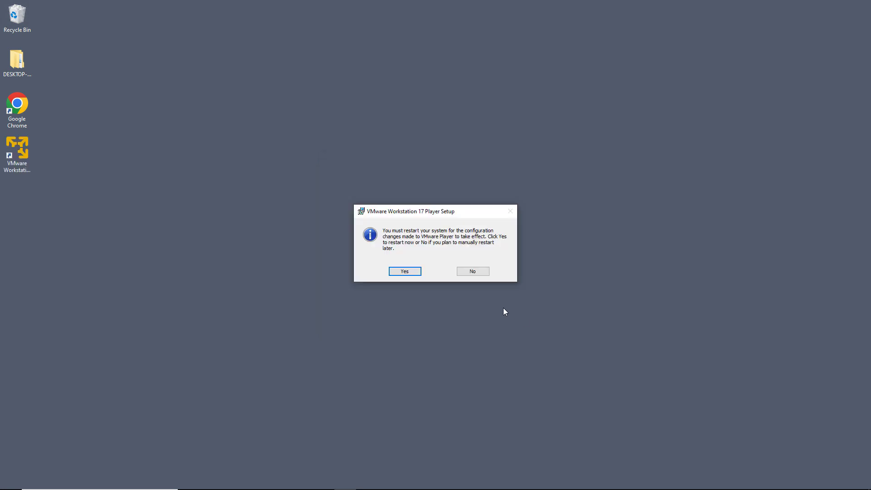
pyautogui.click(408, 274)
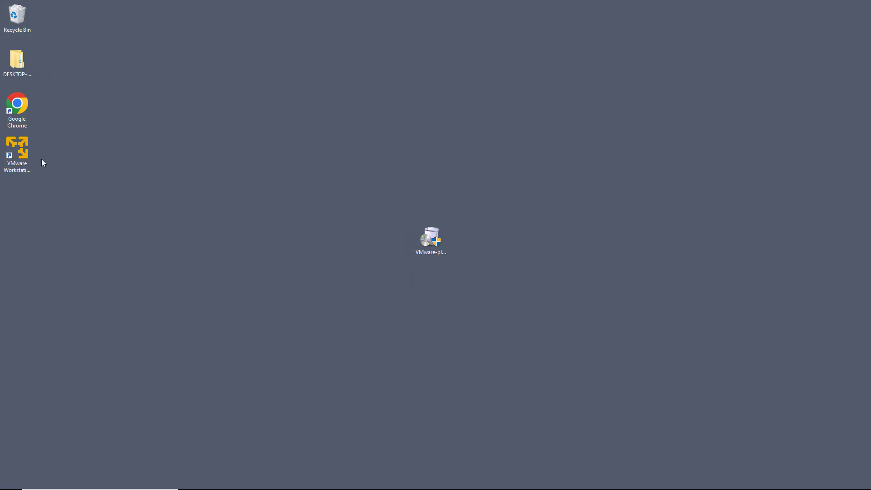
pyautogui.doubleClick(18, 153)
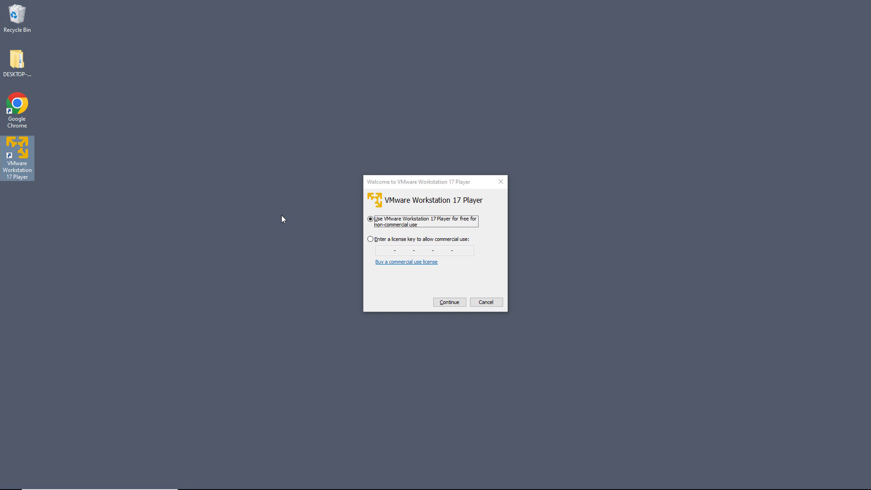
# - Continue with free non-commercial use, centre the Player window, and start the New Virtual Machine Wizard
pyautogui.press('Return')
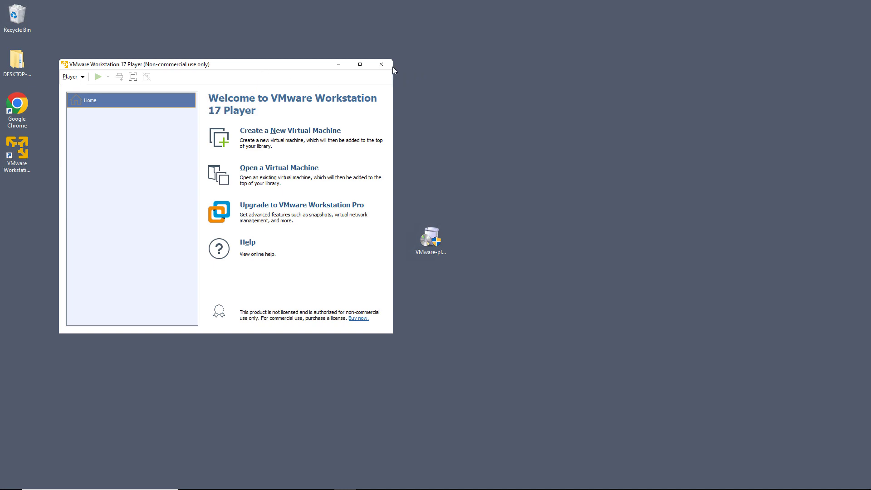
pyautogui.moveTo(268, 66); pyautogui.dragTo(478, 70)
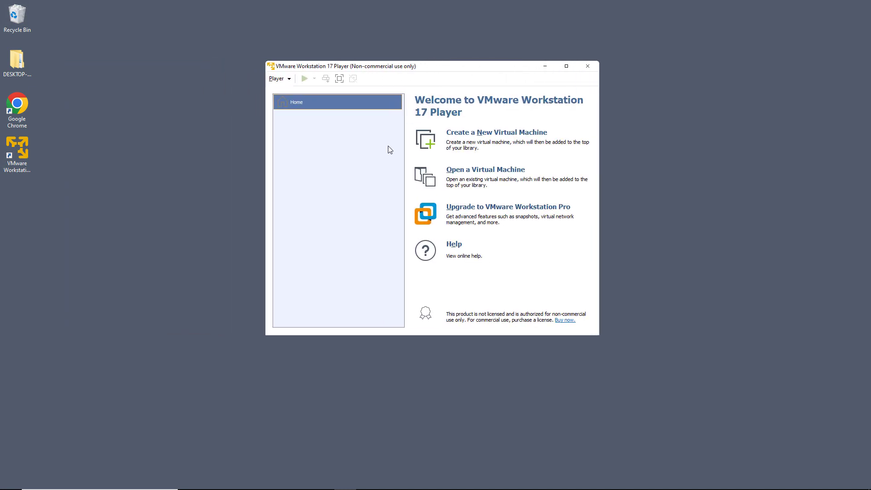
pyautogui.click(471, 135)
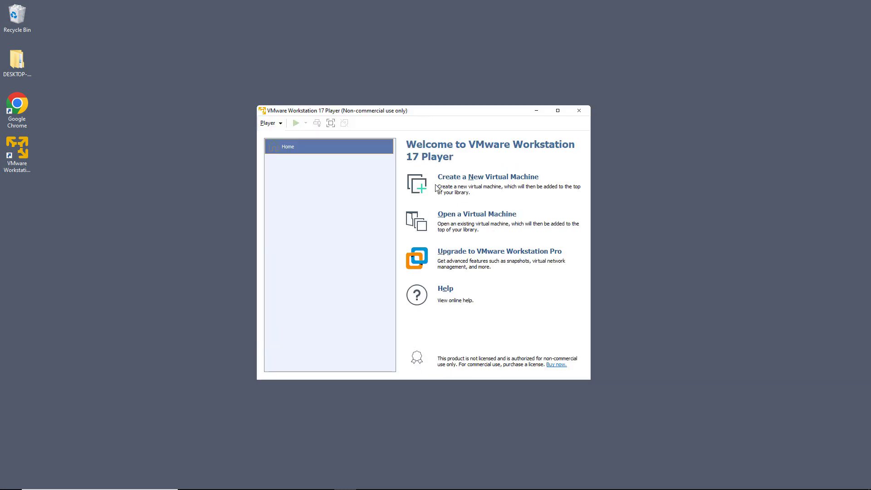
pyautogui.click(474, 177)
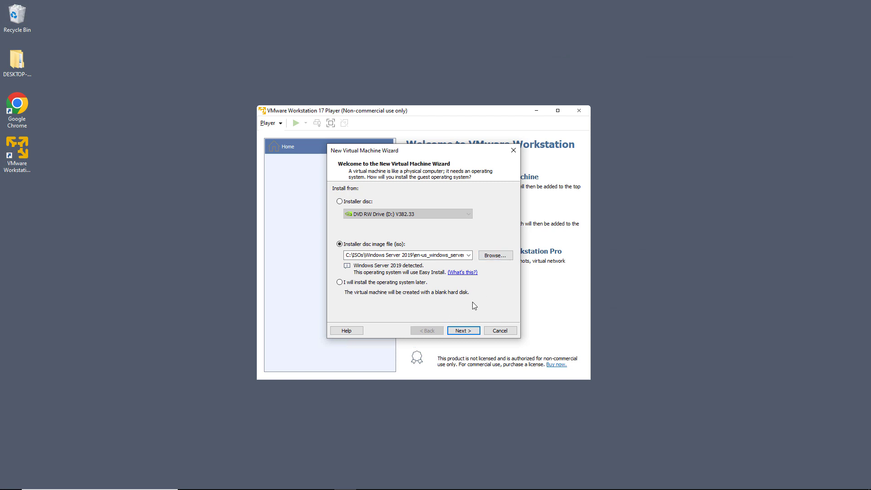
# - Select the Windows Server 2019 ISO image as the installer disc
pyautogui.click(494, 255)
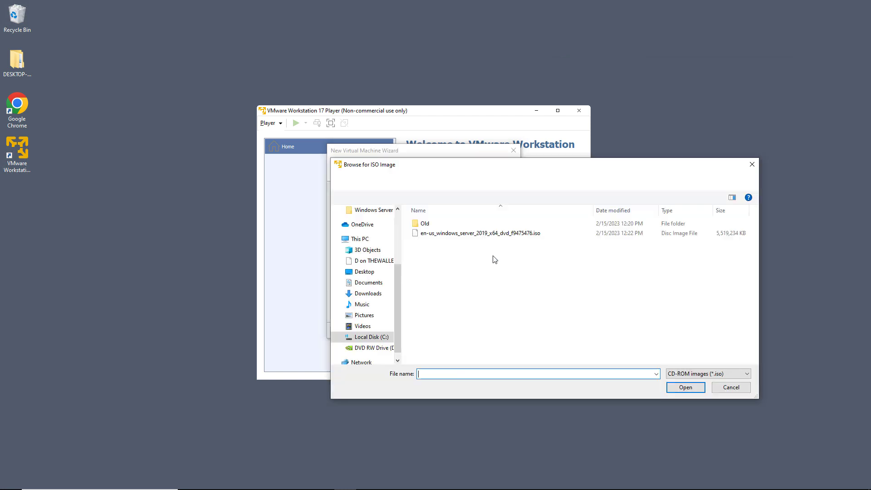
pyautogui.click(452, 234)
pyautogui.doubleClick(452, 234)
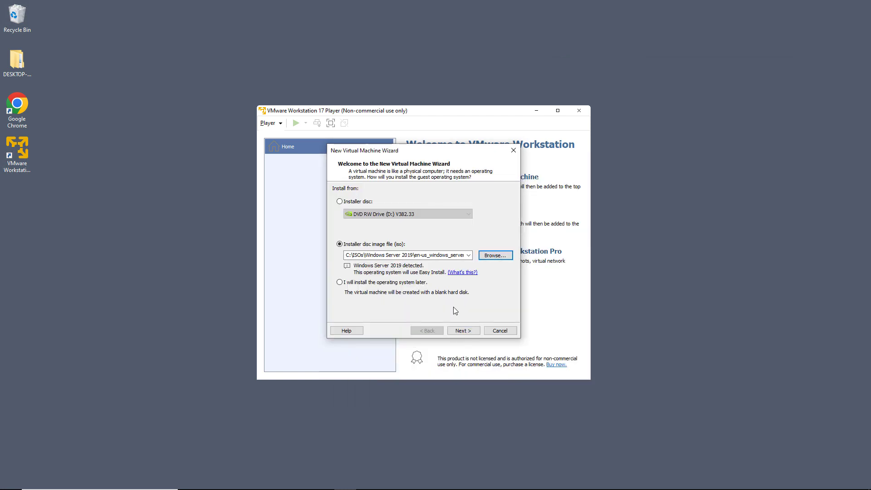
pyautogui.click(461, 330)
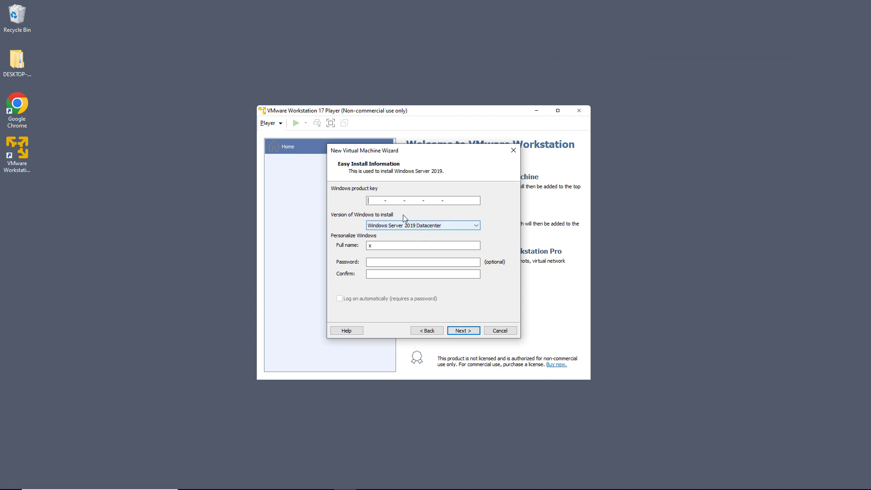
# - Enter the Windows account password, enable automatic logon, and proceed without a product key
pyautogui.click(384, 261)
pyautogui.write('********')
pyautogui.press('Tab')
pyautogui.write('********')
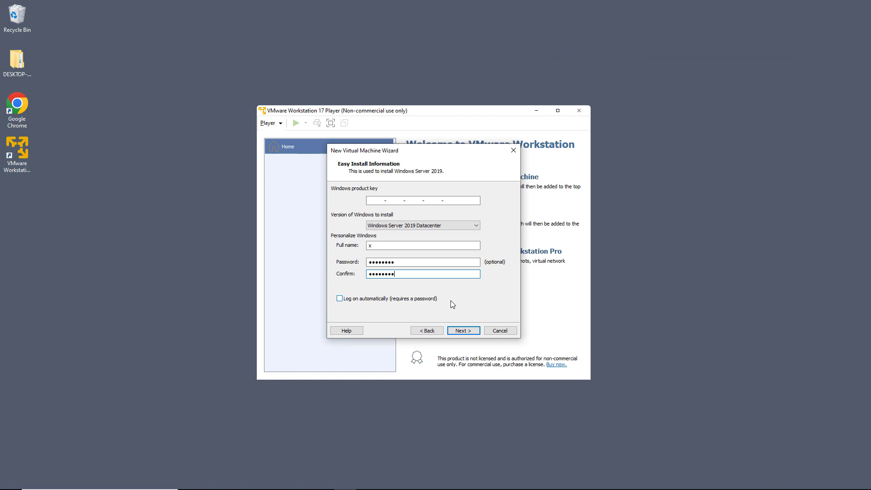
pyautogui.click(414, 299)
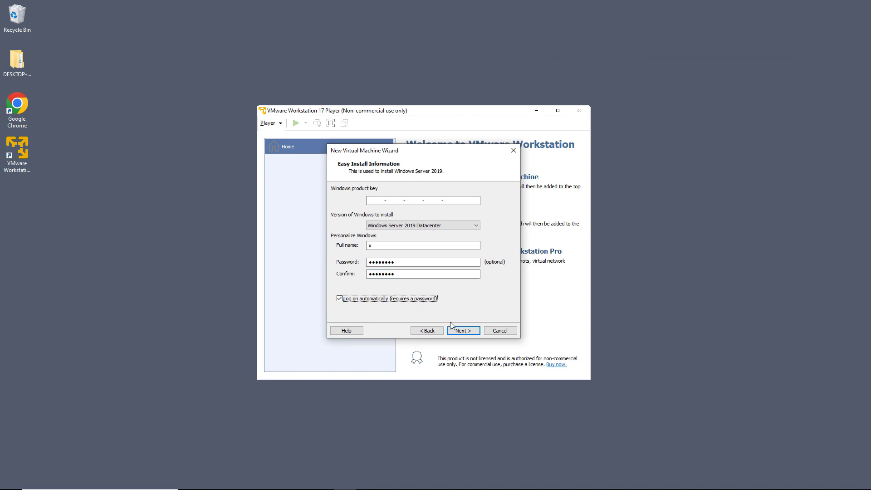
pyautogui.click(459, 330)
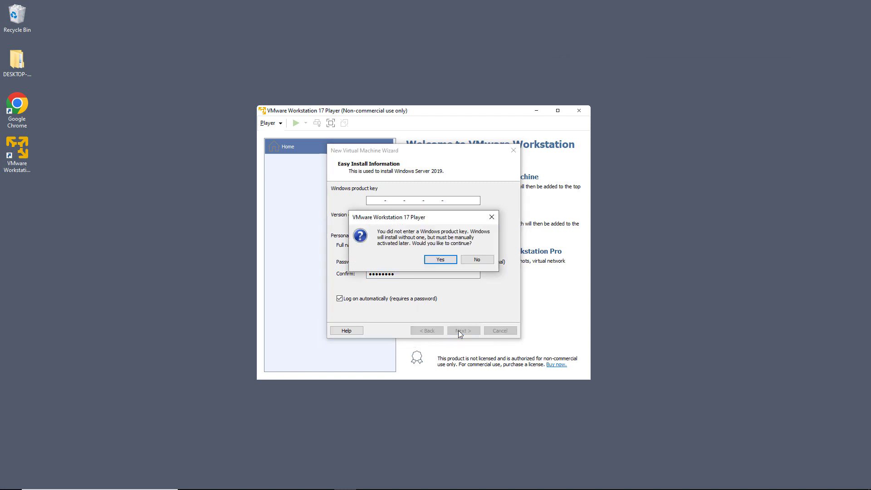
pyautogui.click(439, 259)
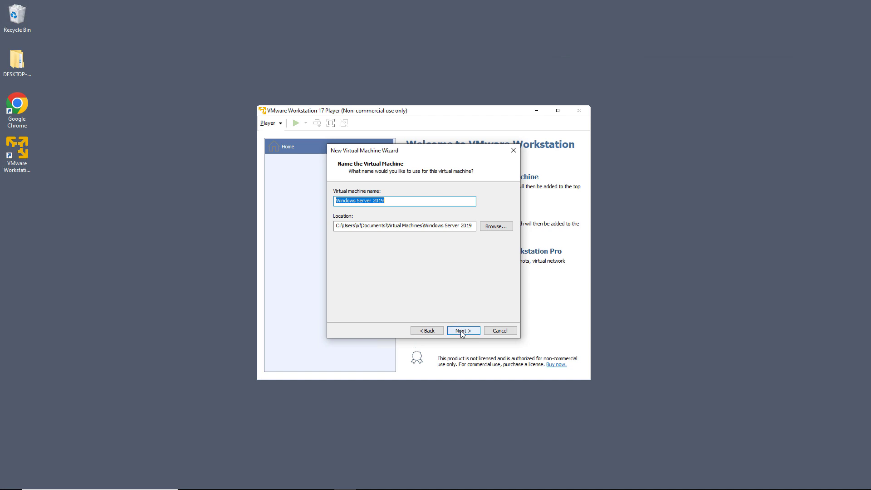
# - Create a new VMs folder on the C: drive and use it as the VM location
pyautogui.click(485, 226)
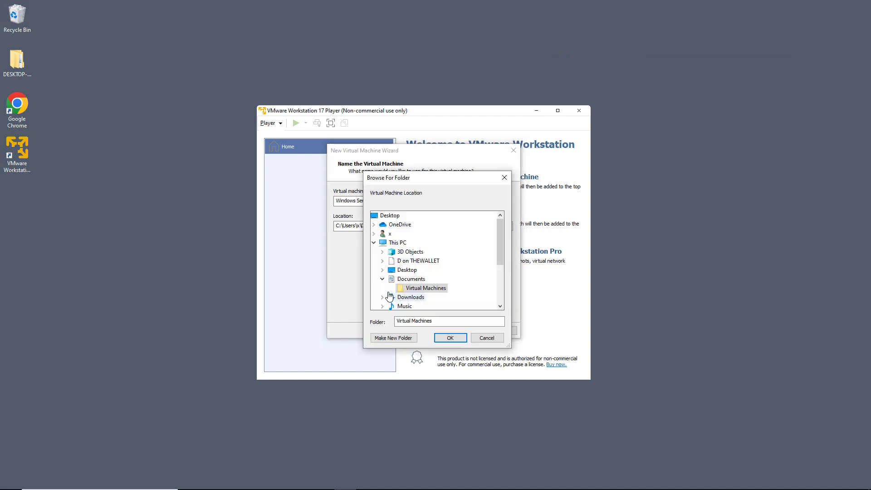
pyautogui.scroll(-3, 392, 292)
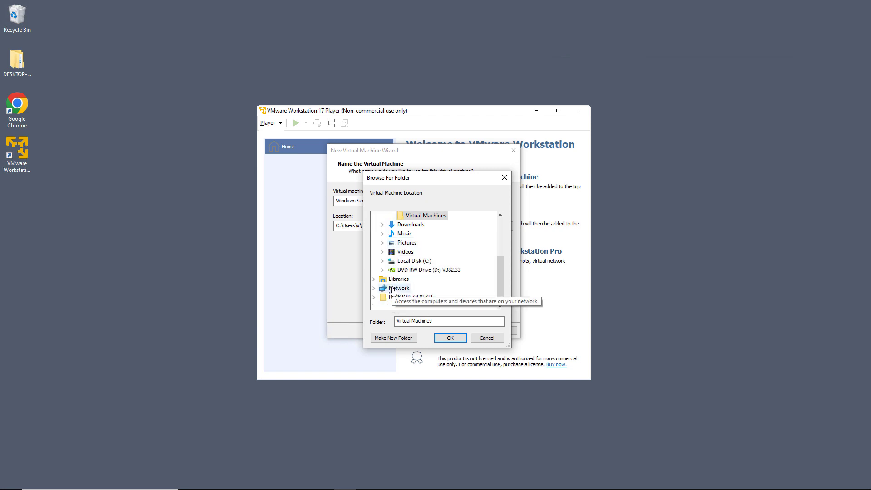
pyautogui.click(410, 261)
pyautogui.scroll(-1, 410, 276)
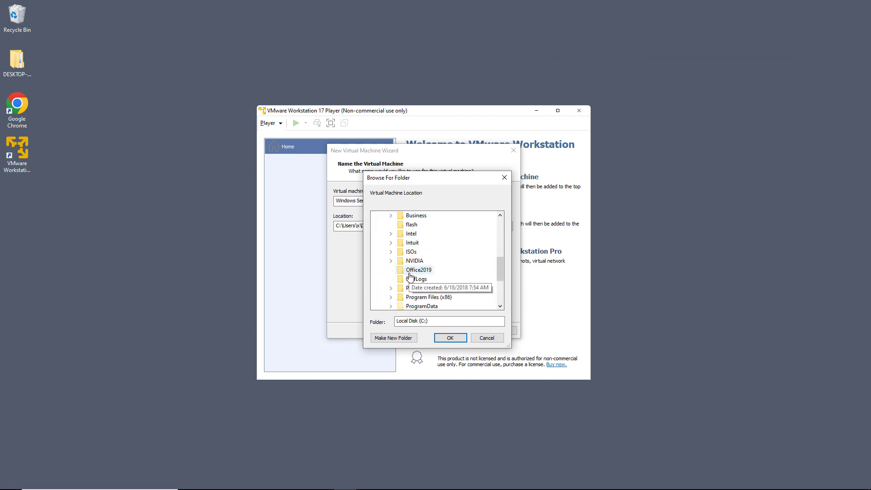
pyautogui.scroll(-3, 411, 275)
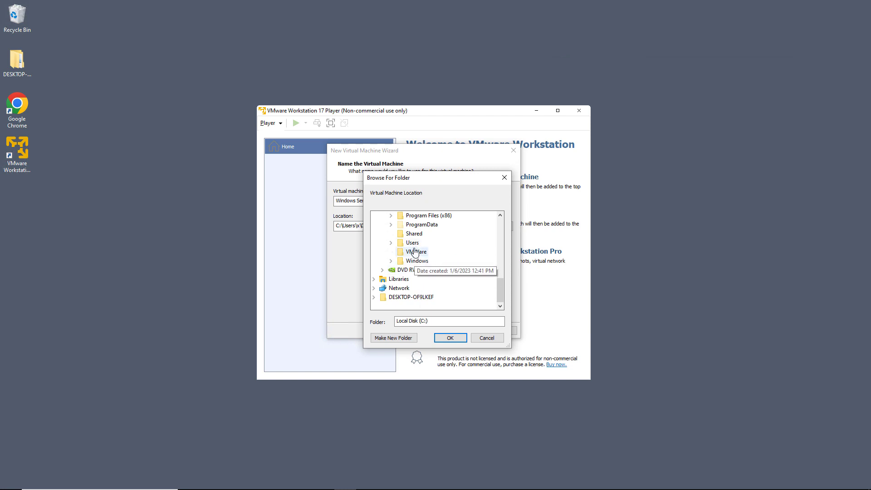
pyautogui.click(397, 338)
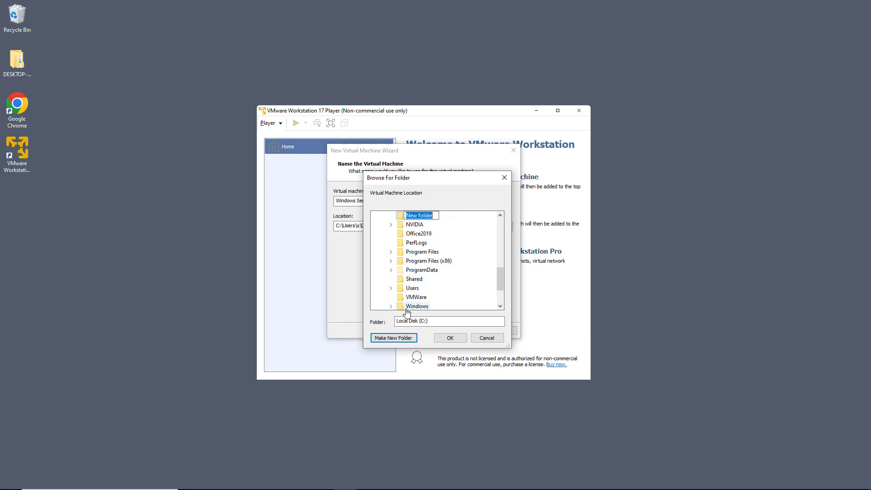
pyautogui.write('VMs')
pyautogui.press('Return')
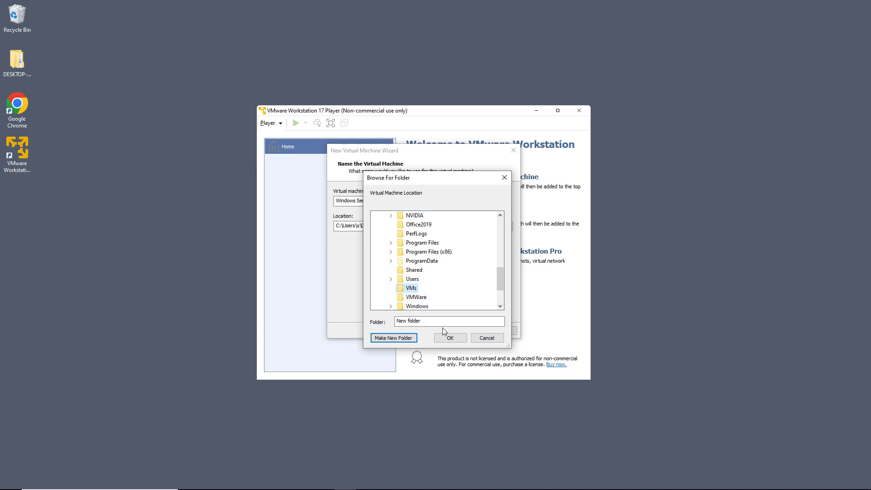
pyautogui.click(449, 337)
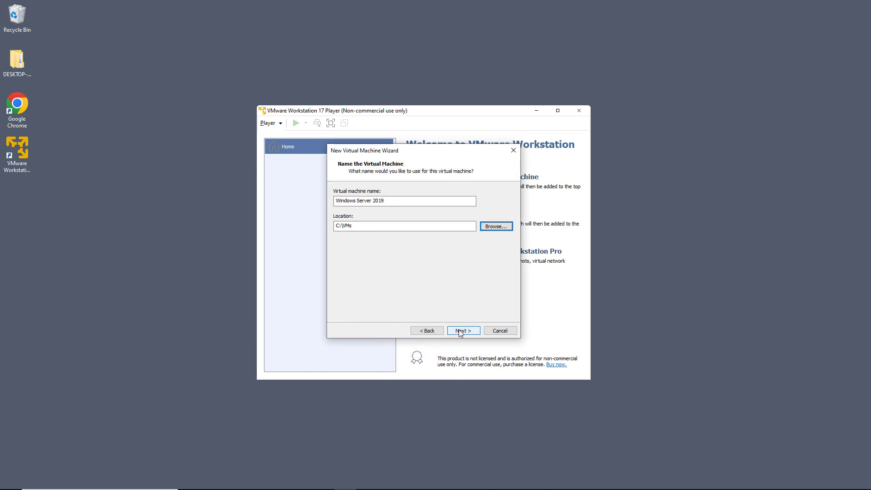
pyautogui.click(460, 332)
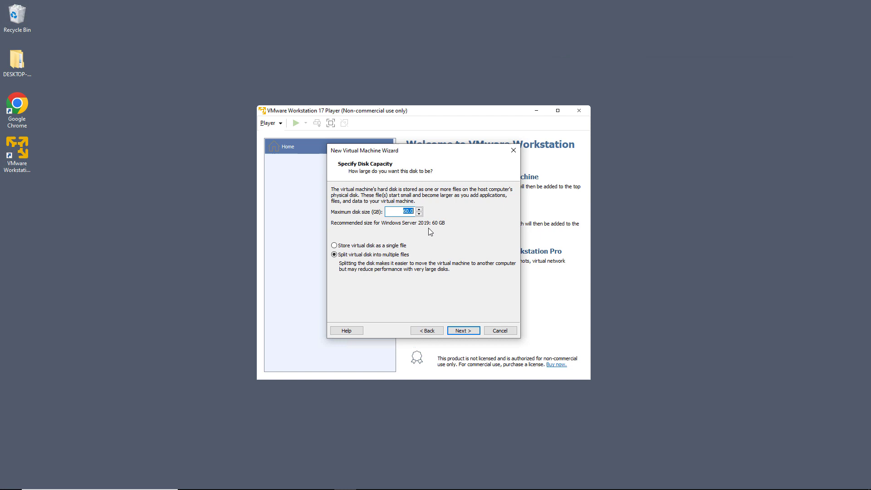
# - Store the 60 GB virtual disk as a single file, then finish and power on the VM
pyautogui.click(399, 212)
pyautogui.click(388, 246)
pyautogui.click(463, 332)
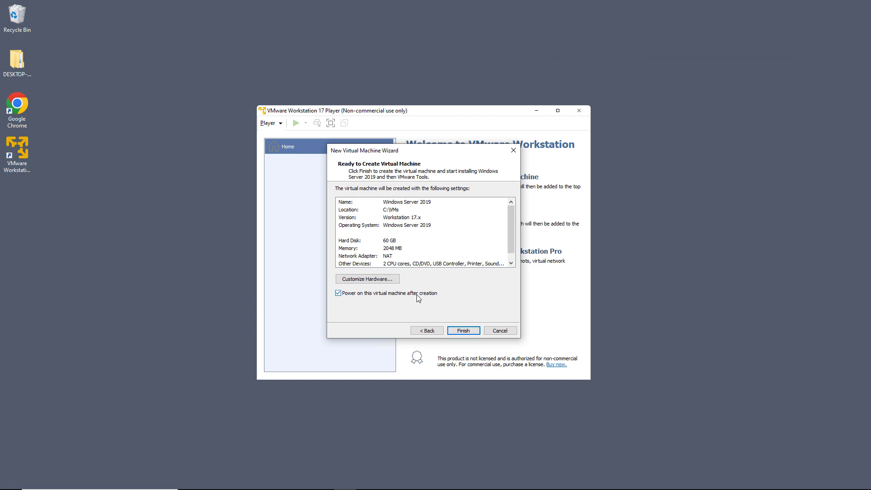
pyautogui.click(470, 330)
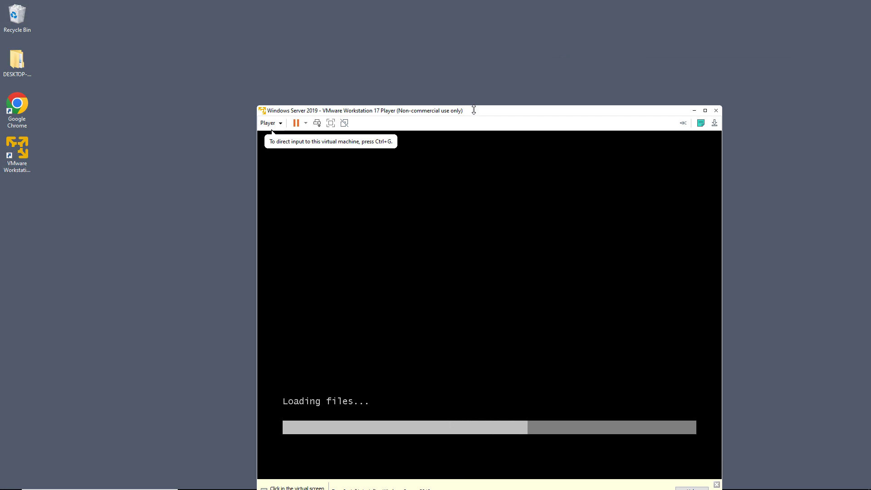
# - Move the VM window up and left while Windows Server 2019 installs
pyautogui.moveTo(470, 106); pyautogui.dragTo(429, 54)
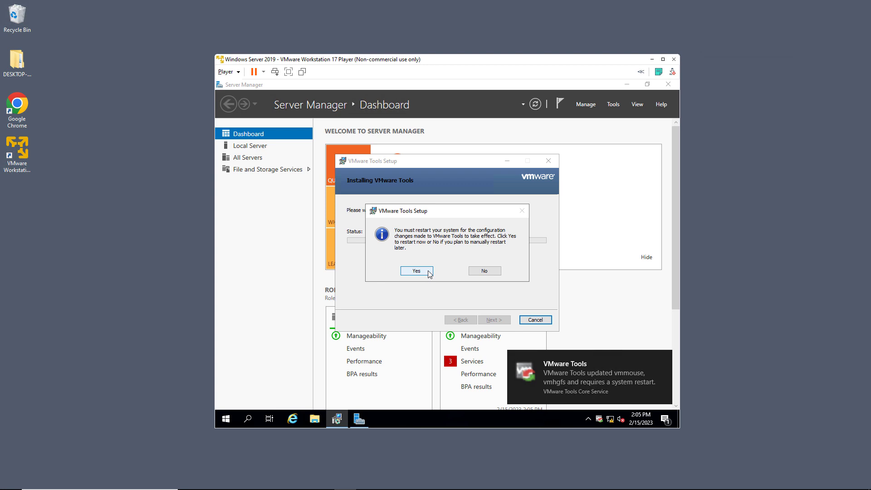
# - Accept the VMware Tools Setup restart prompt to reboot the Windows Server 2019 guest
pyautogui.click(428, 271)
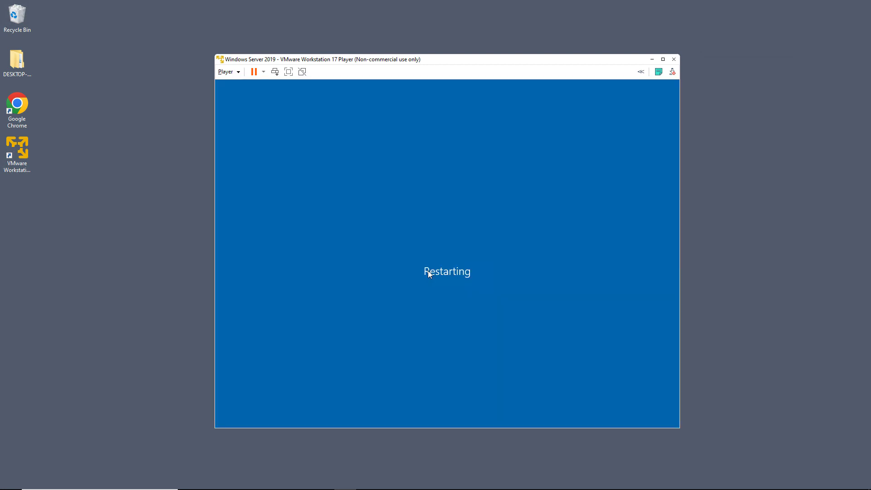